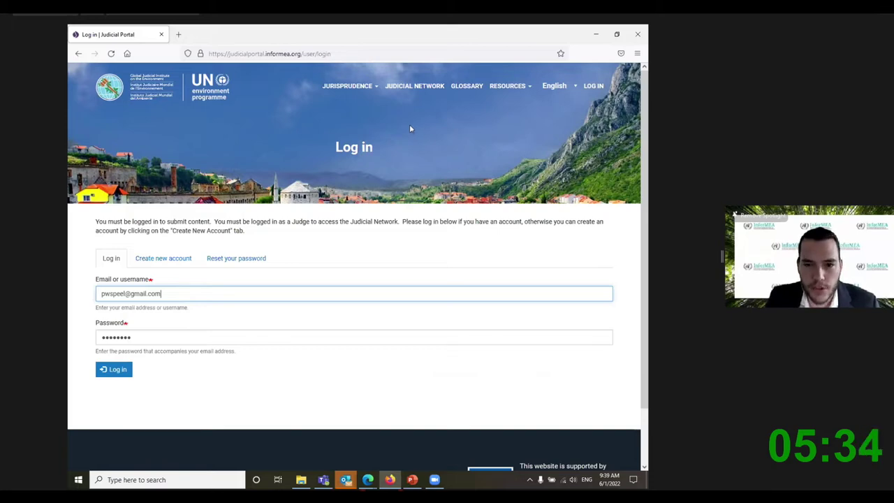
Open the Judicial Network page and go to its account registration form.
click(412, 86)
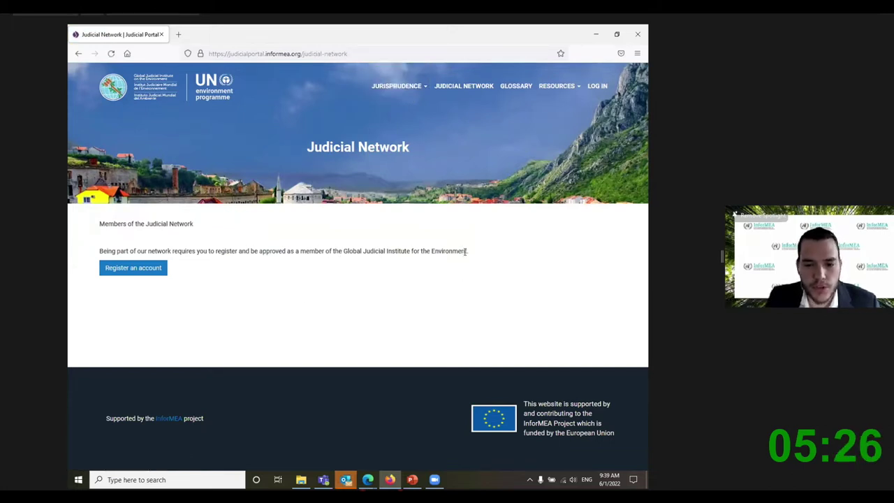
click(120, 273)
scroll(377, 304, down, 2)
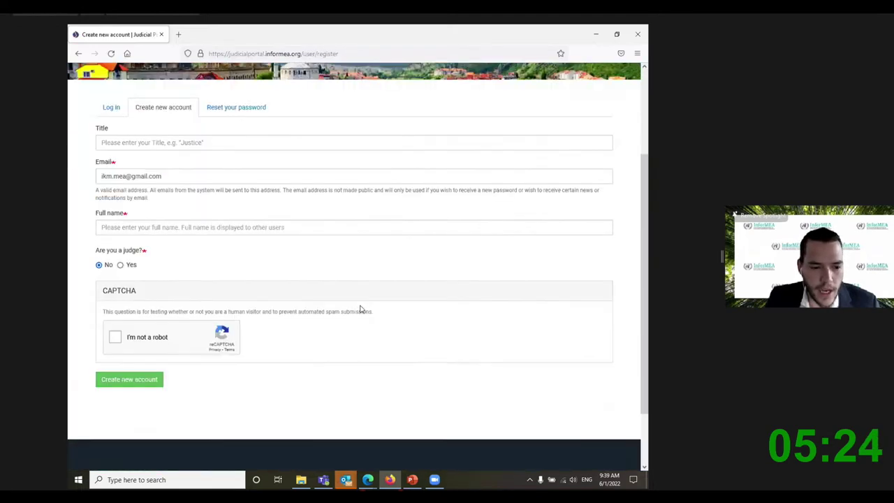
scroll(361, 309, down, 2)
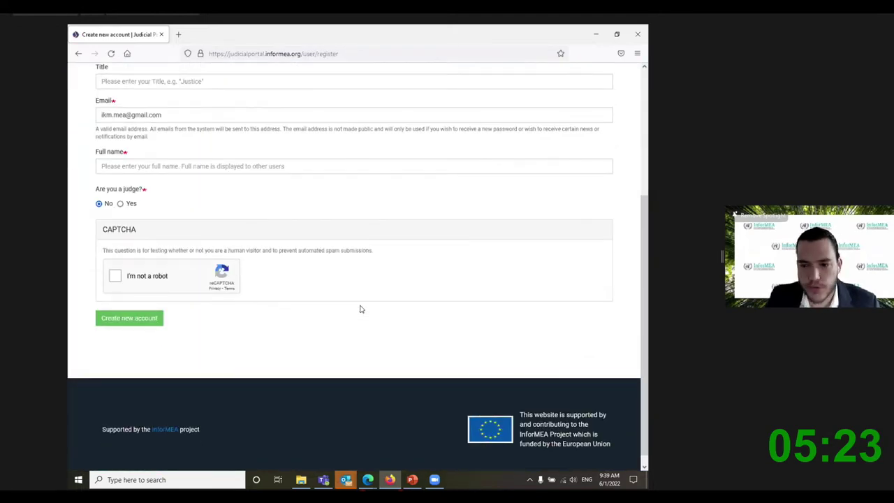
Answer Yes to the judge question on the registration form and review the additional profile fields.
click(120, 203)
scroll(362, 278, down, 1)
scroll(361, 278, down, 7)
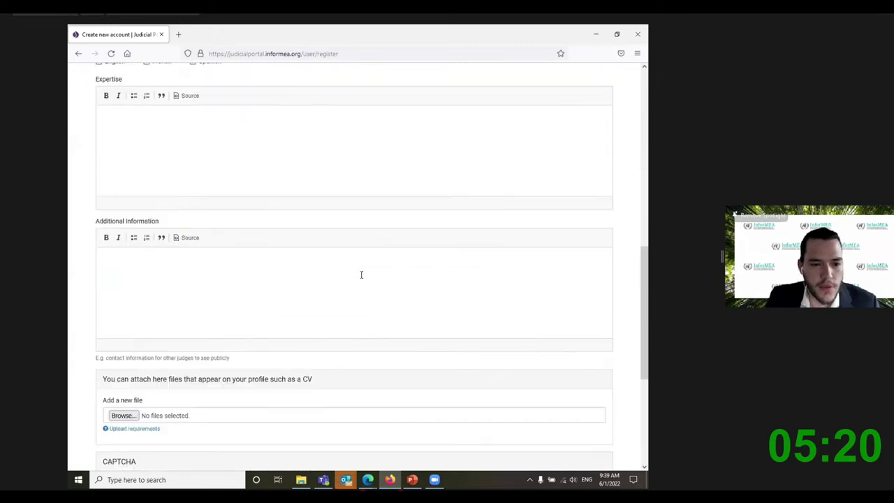
scroll(310, 174, down, 1)
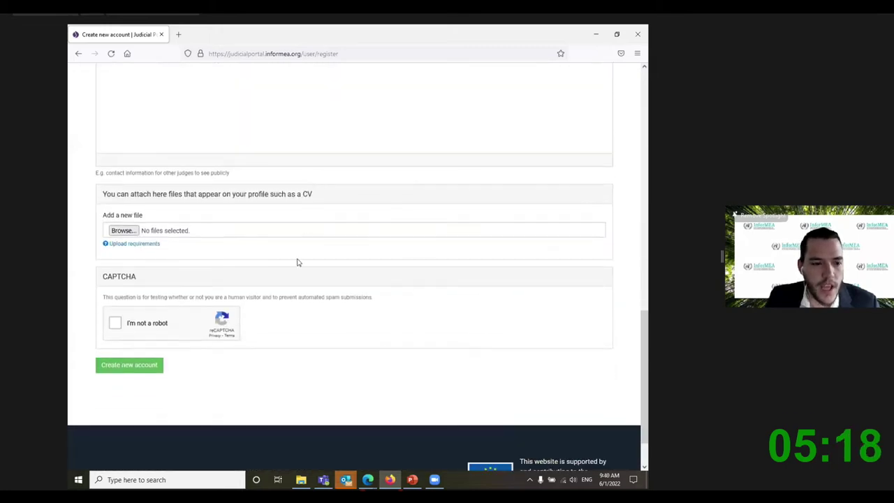
scroll(346, 338, up, 15)
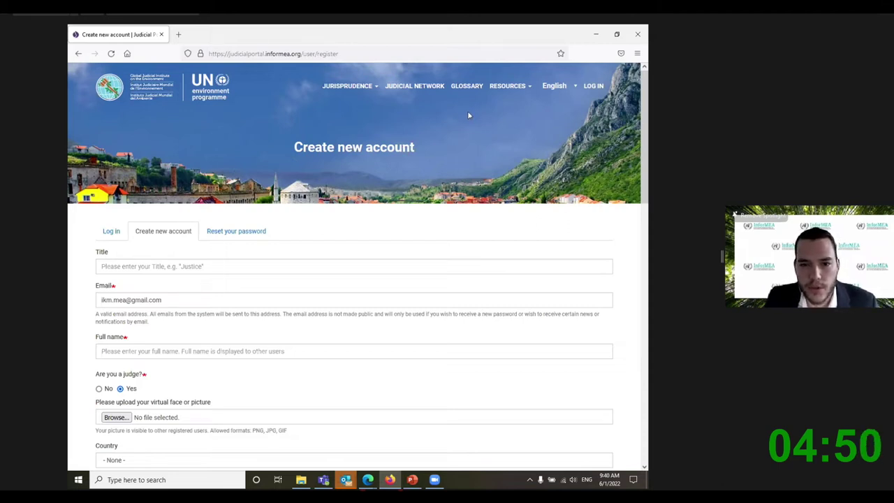
Log in with the prefilled account credentials and open the form for submitting jurisprudence.
mouse_move(349, 100)
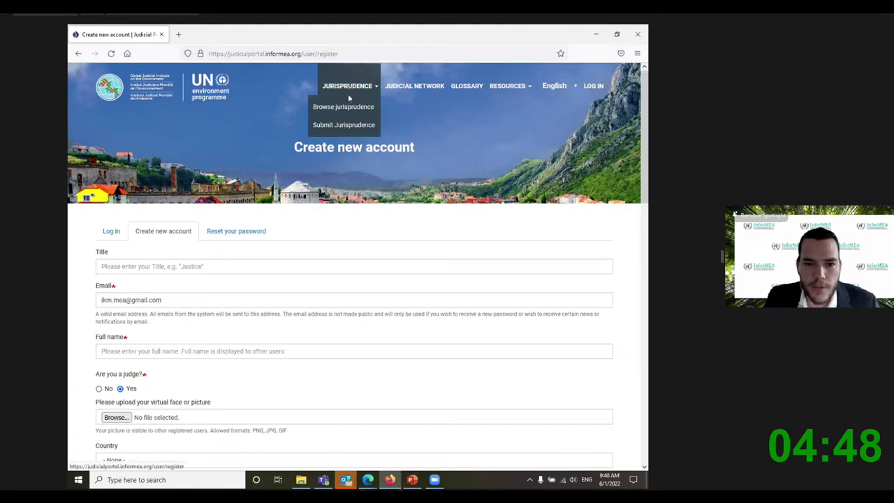
click(343, 125)
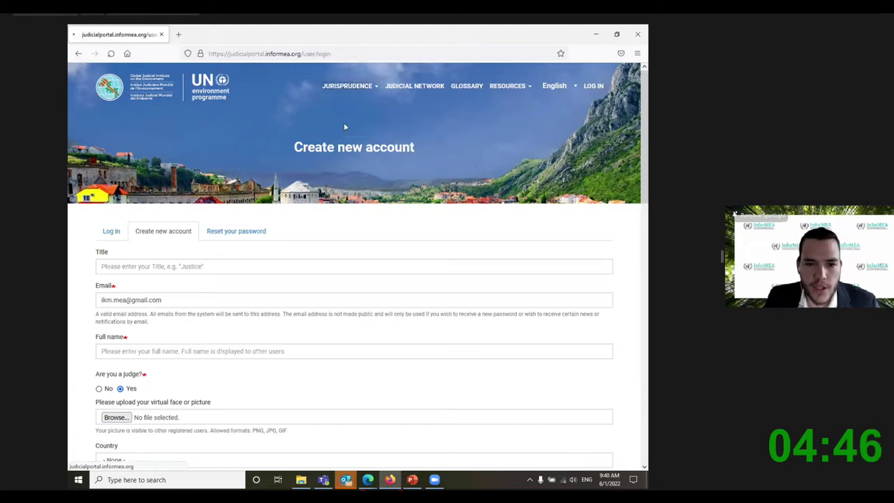
click(114, 368)
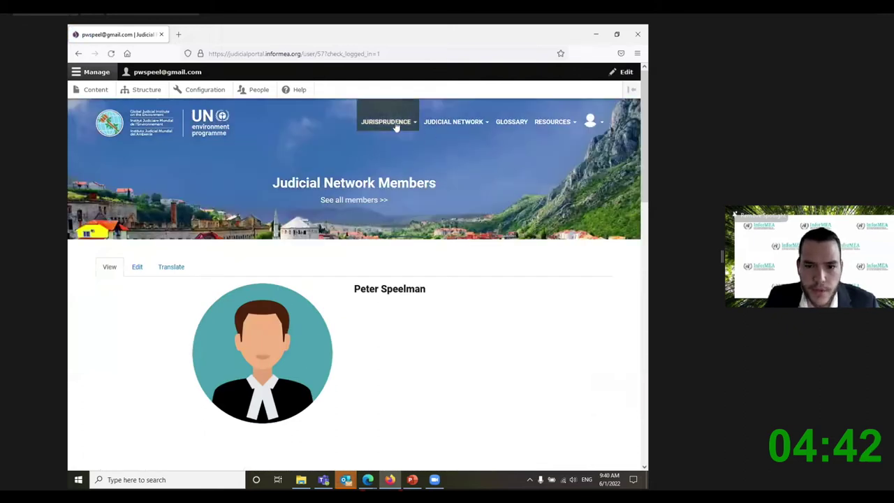
mouse_move(386, 122)
click(383, 160)
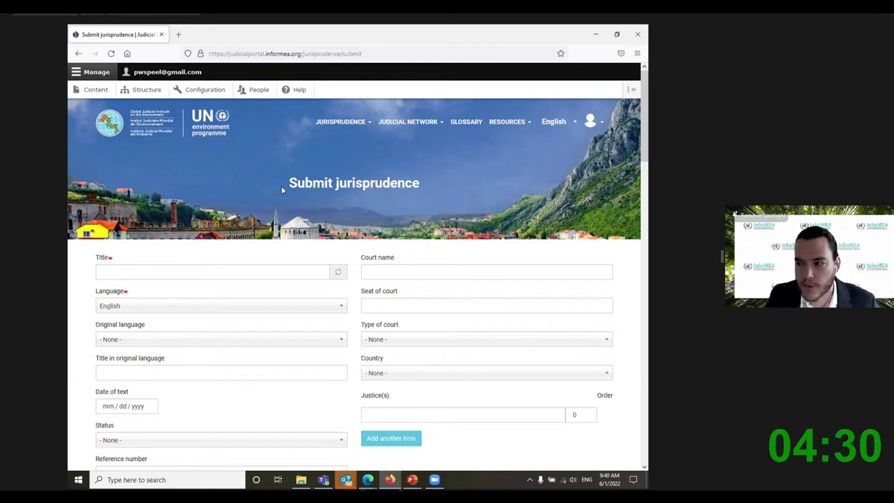
Enter "Ioane Teitiota" as the title of the case.
click(199, 270)
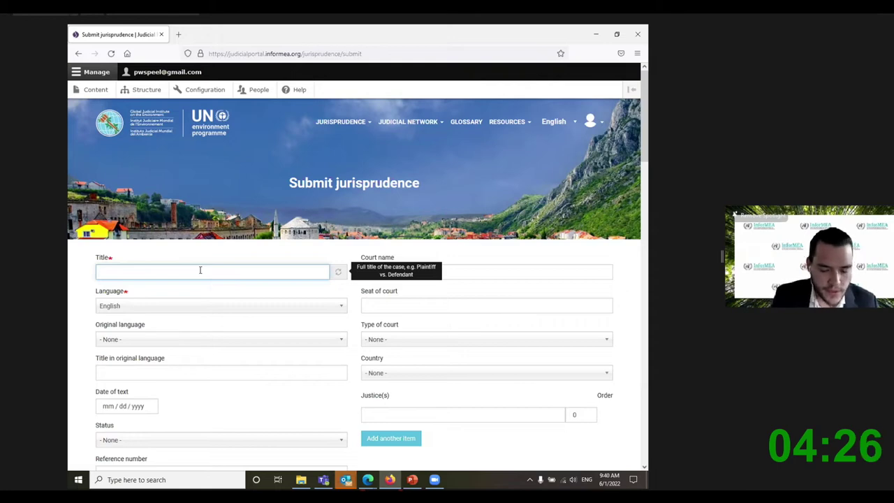
text(I)
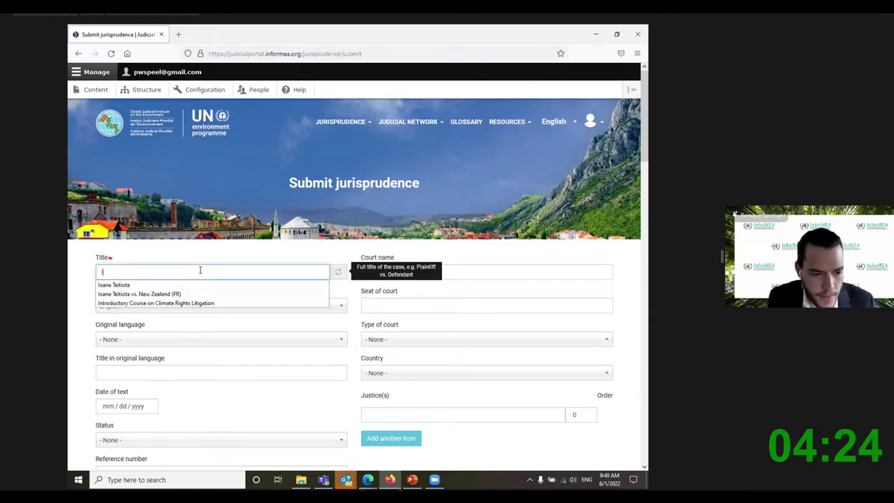
text(oane Teiti)
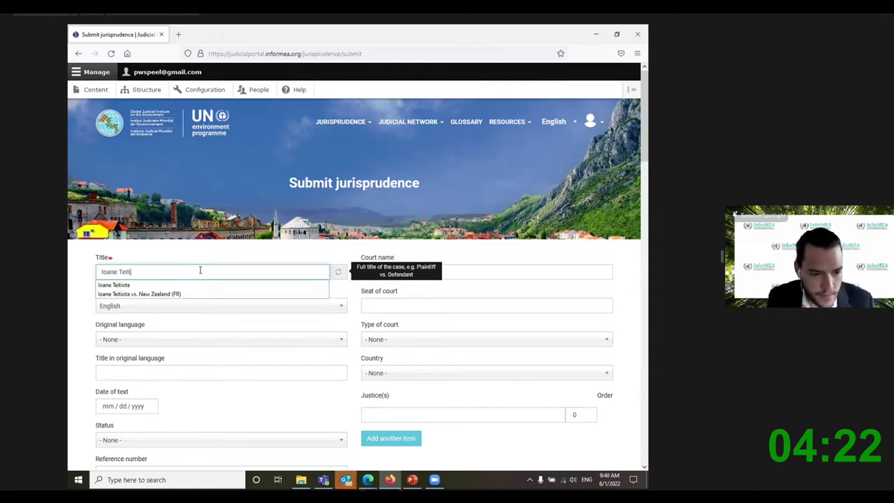
text(ota)
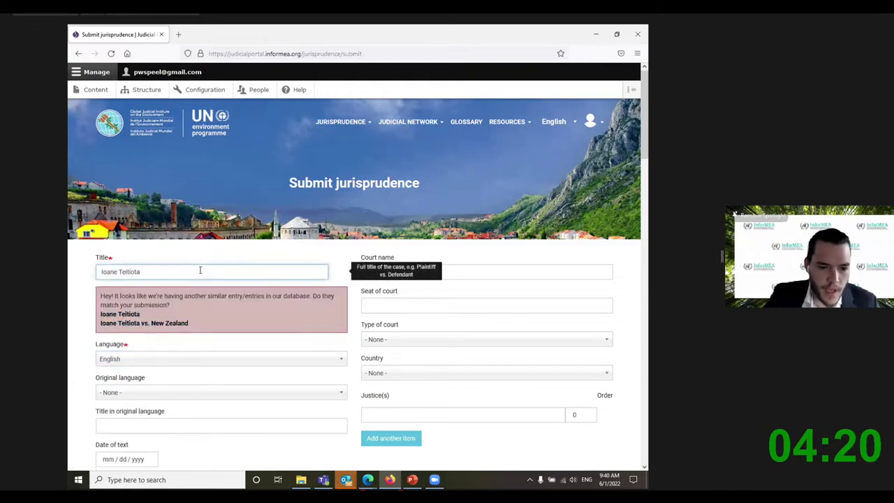
Attach CCPR_C_127_D_2728_2016_31251_E.pdf from the Downloads folder to the jurisprudence submission's files.
scroll(168, 283, down, 1)
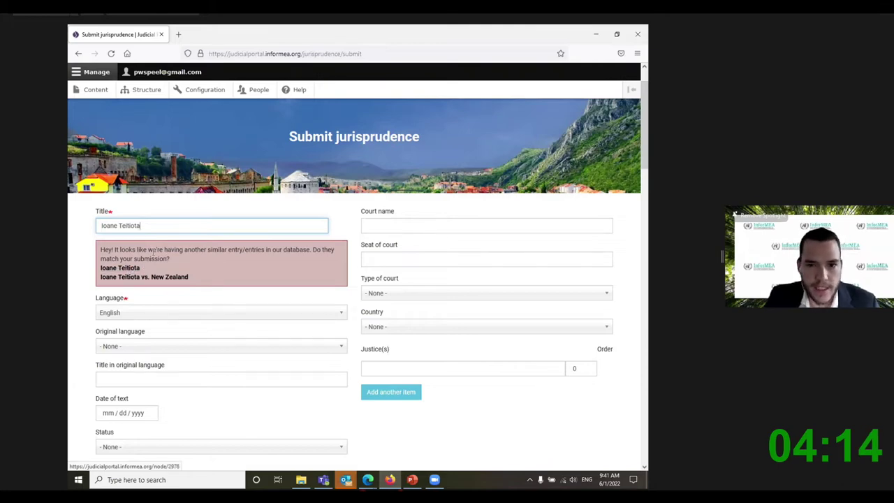
scroll(165, 247, down, 5)
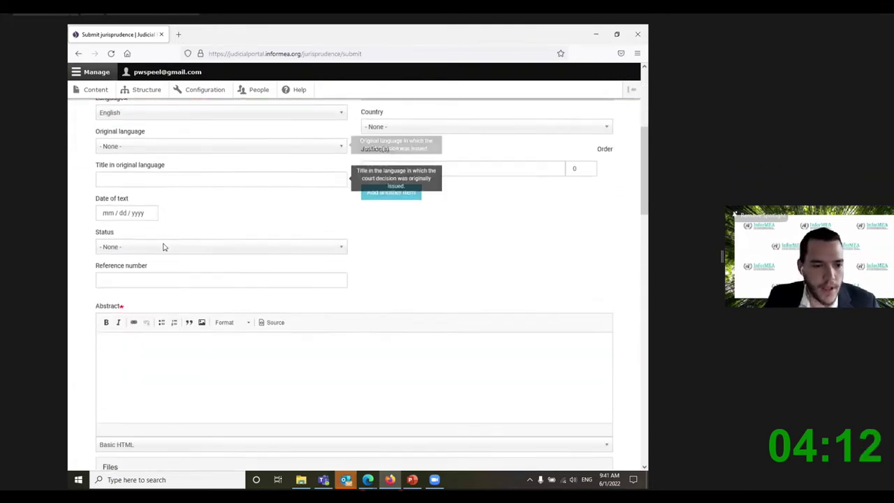
scroll(164, 246, down, 1)
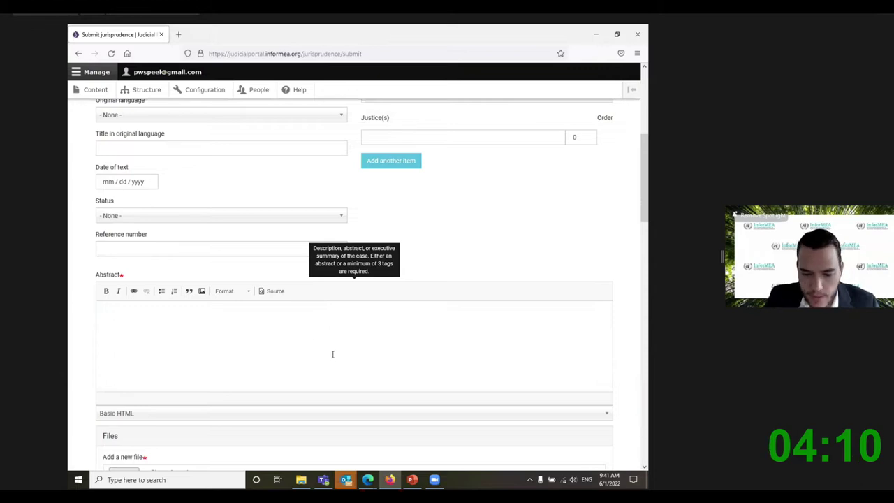
scroll(328, 350, down, 7)
scroll(135, 250, down, 1)
scroll(140, 224, up, 1)
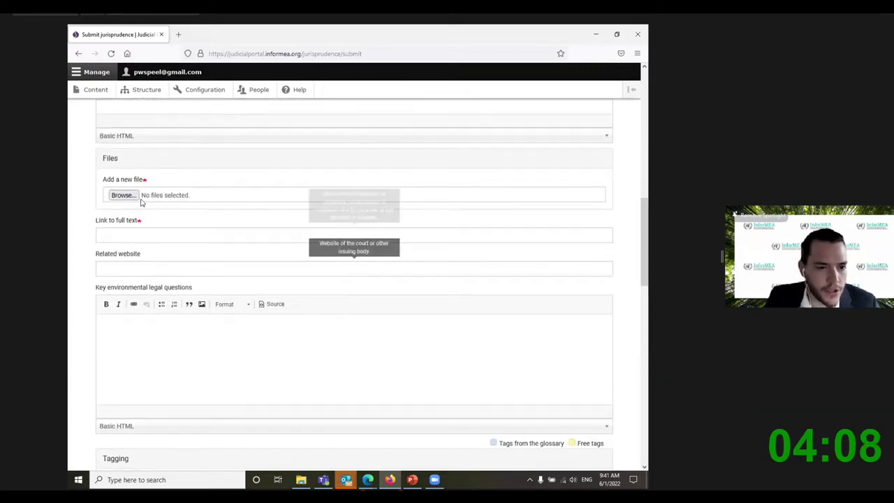
click(127, 196)
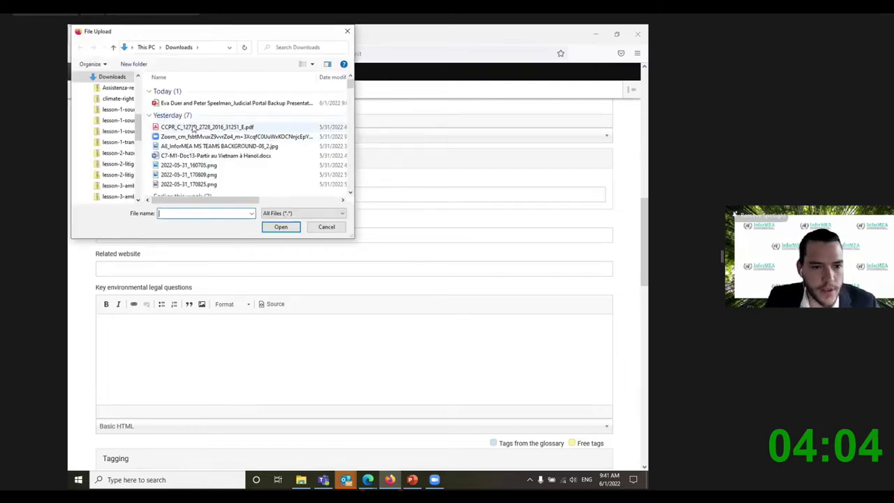
click(193, 128)
click(280, 227)
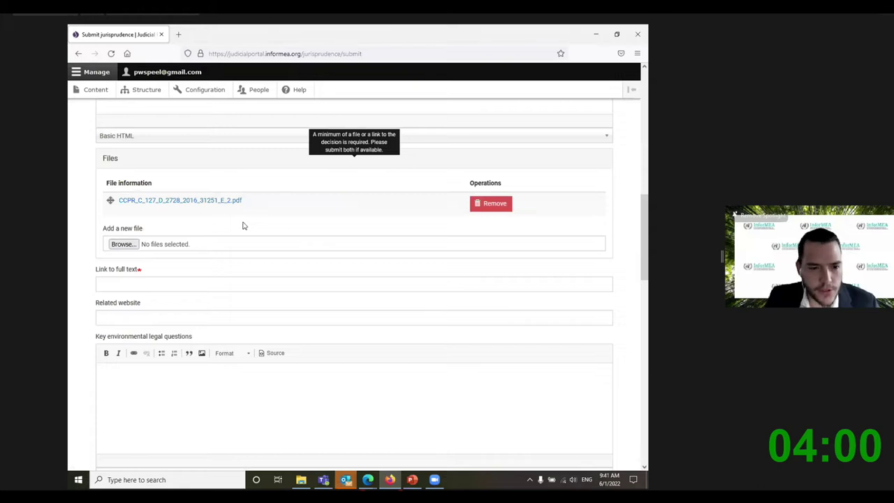
Extract tags from the uploaded decision and remove Civil and Property from the selected tags.
scroll(264, 244, up, 2)
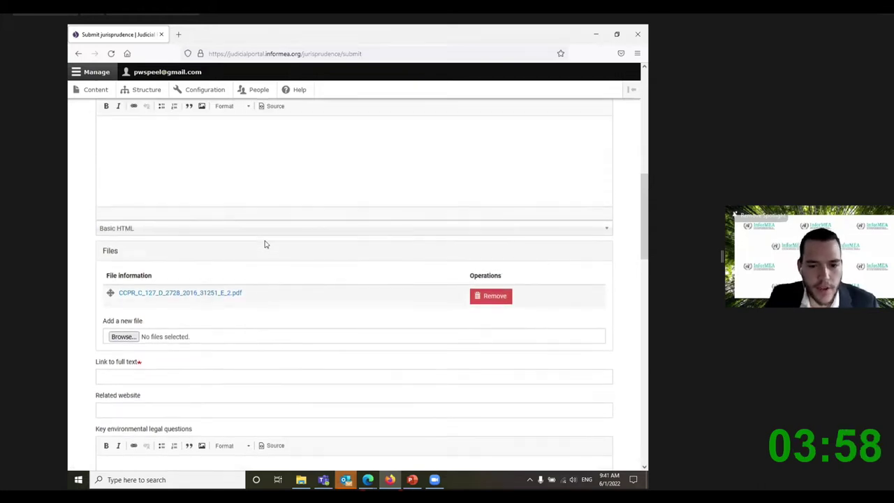
scroll(264, 244, up, 1)
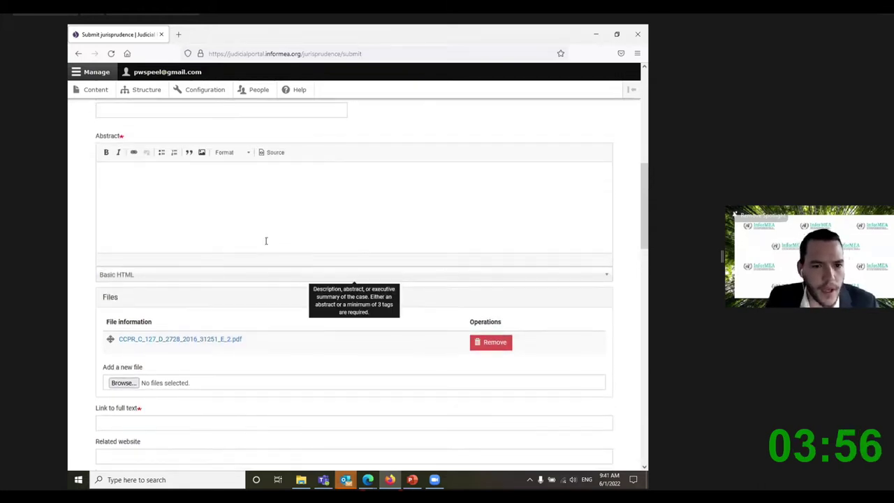
scroll(250, 206, up, 2)
scroll(249, 208, down, 7)
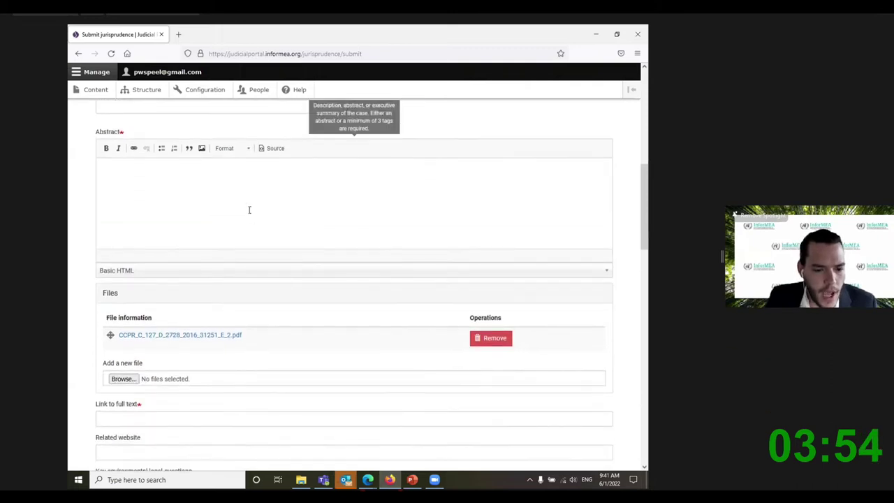
scroll(249, 210, down, 3)
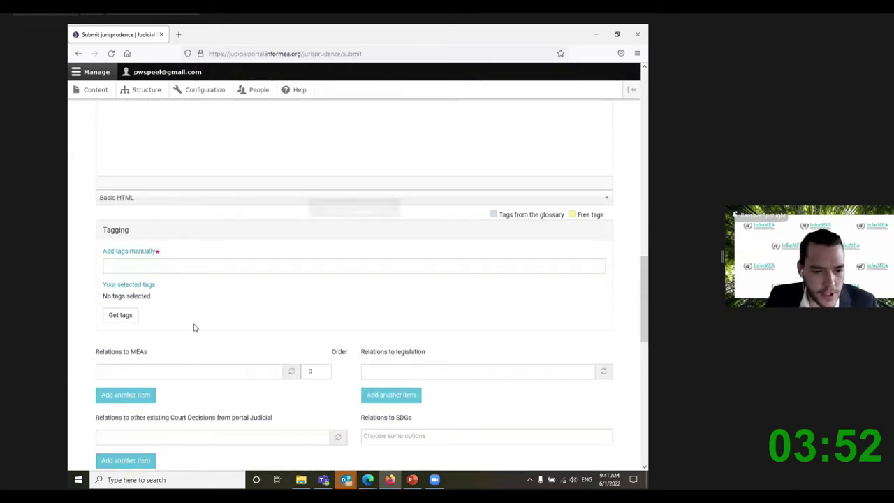
click(121, 315)
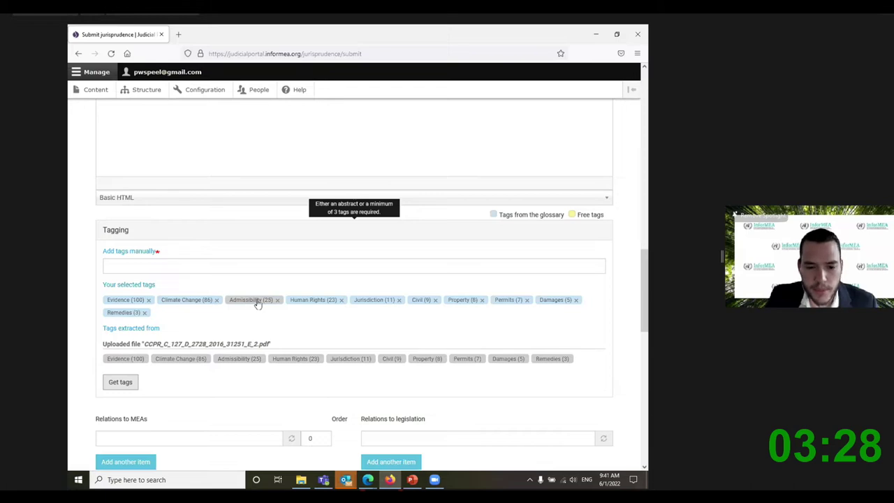
click(435, 299)
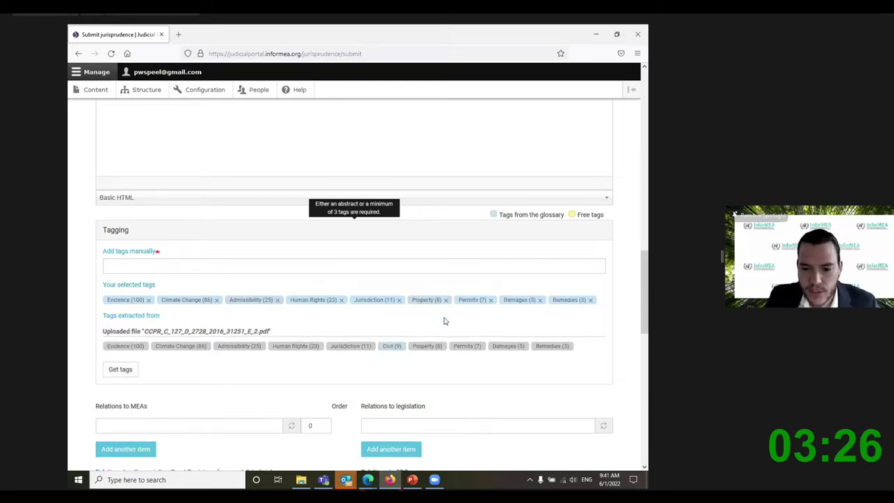
click(446, 301)
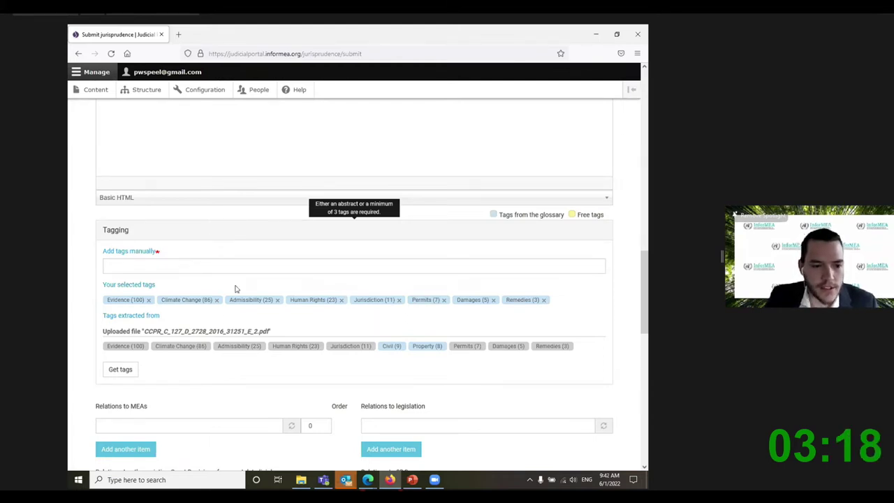
Examine the submission form's abstract, key environmental legal questions, tagging and relations fields.
scroll(266, 299, up, 1)
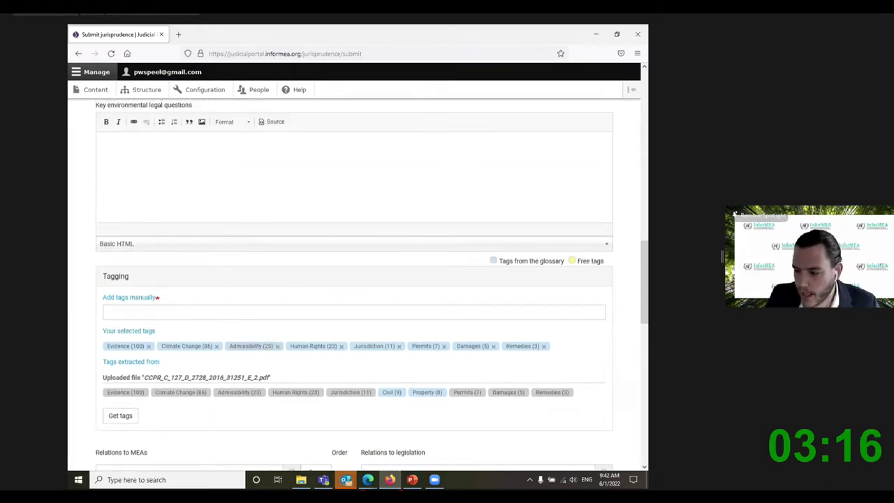
scroll(226, 275, up, 5)
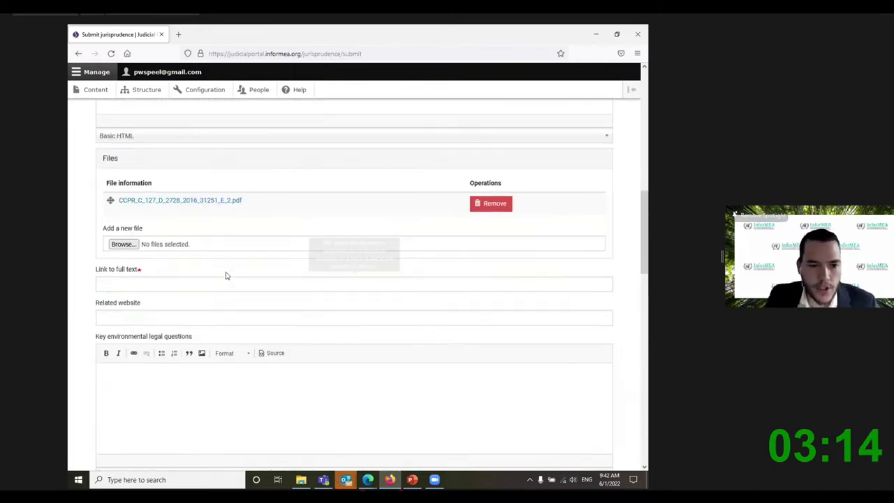
click(173, 385)
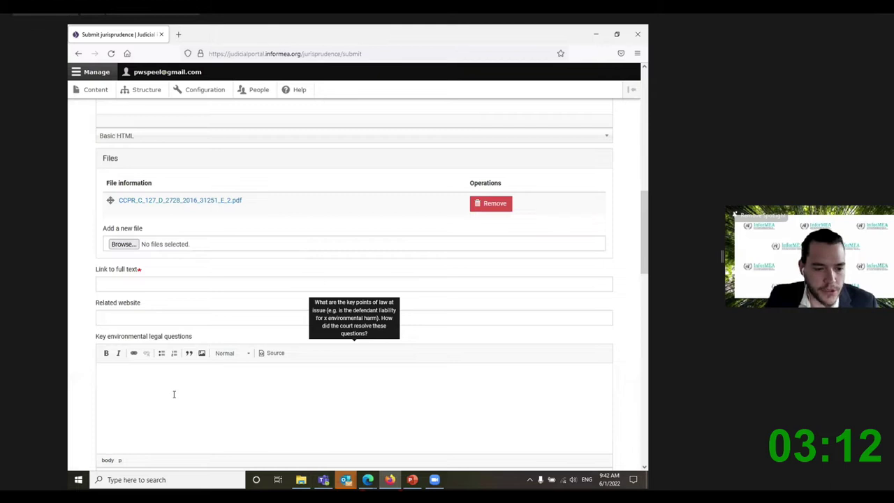
scroll(174, 394, up, 1)
scroll(199, 431, up, 3)
click(165, 248)
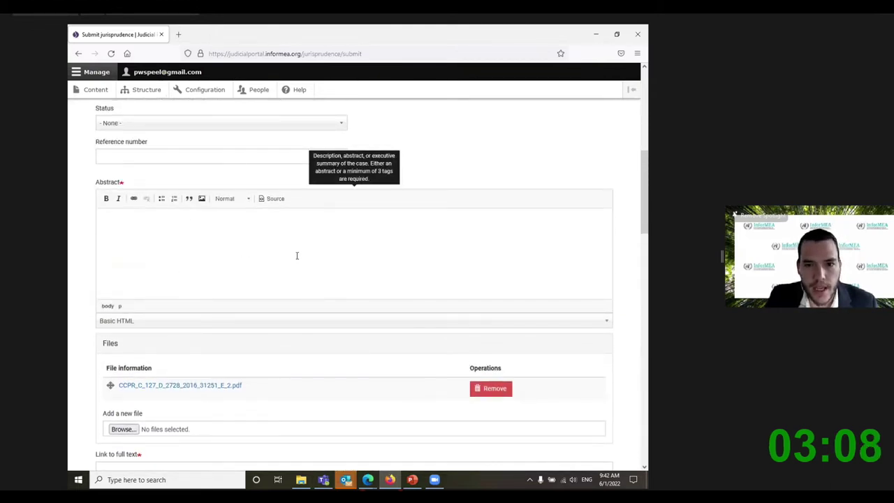
scroll(299, 274, down, 8)
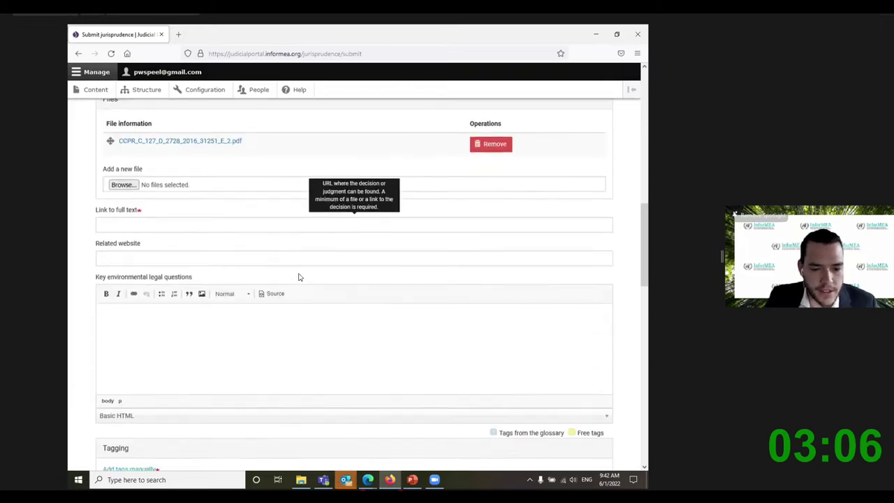
scroll(299, 276, down, 3)
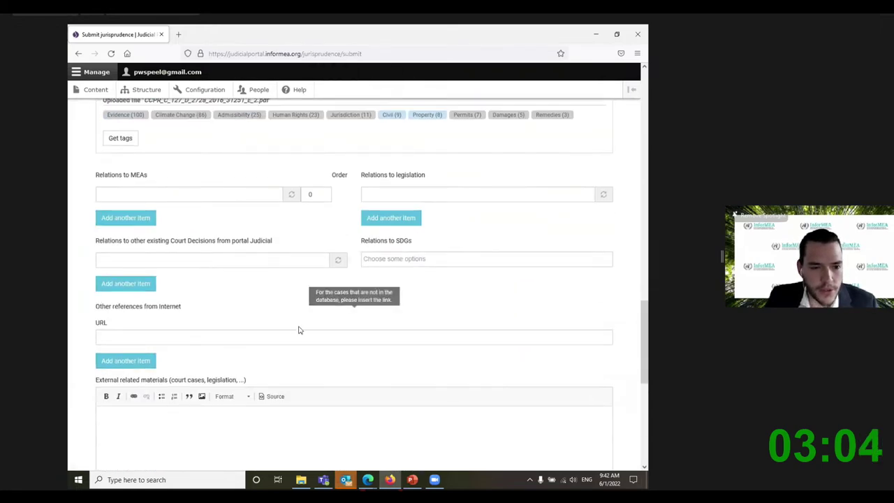
scroll(299, 280, up, 5)
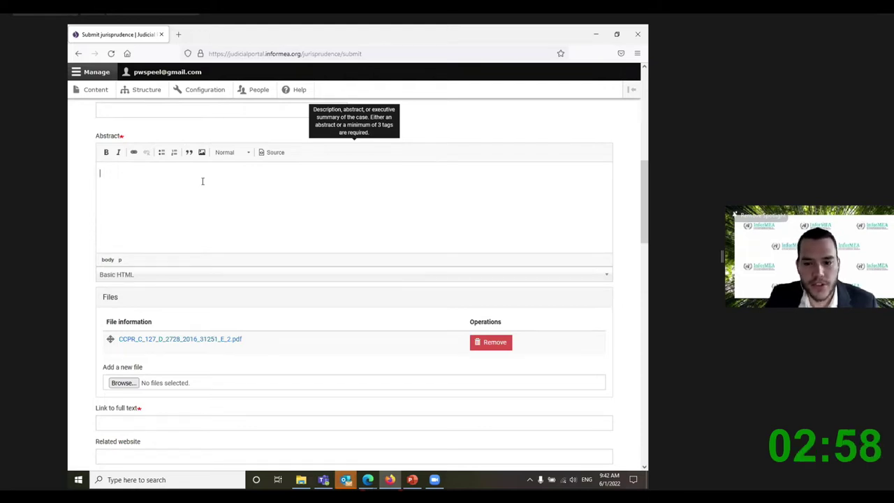
scroll(202, 181, down, 15)
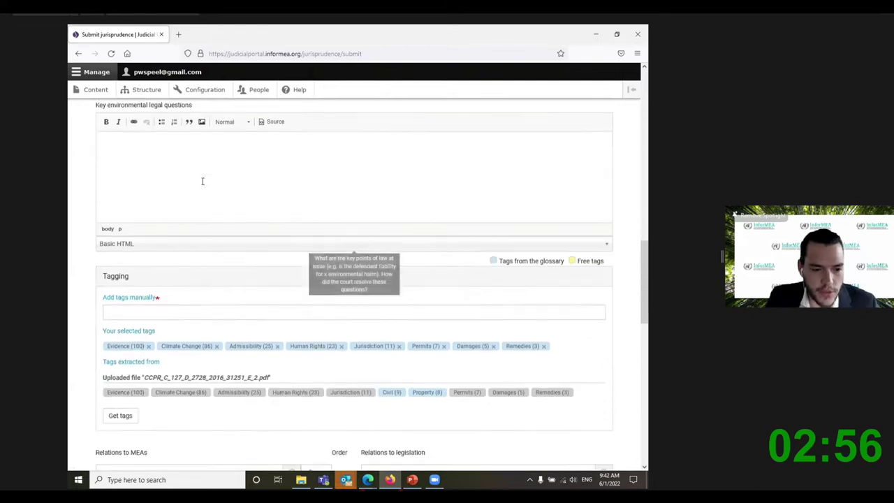
Relate the submission to the United Nations Framework Convention on Climate Change under Relations to MEAs.
click(180, 195)
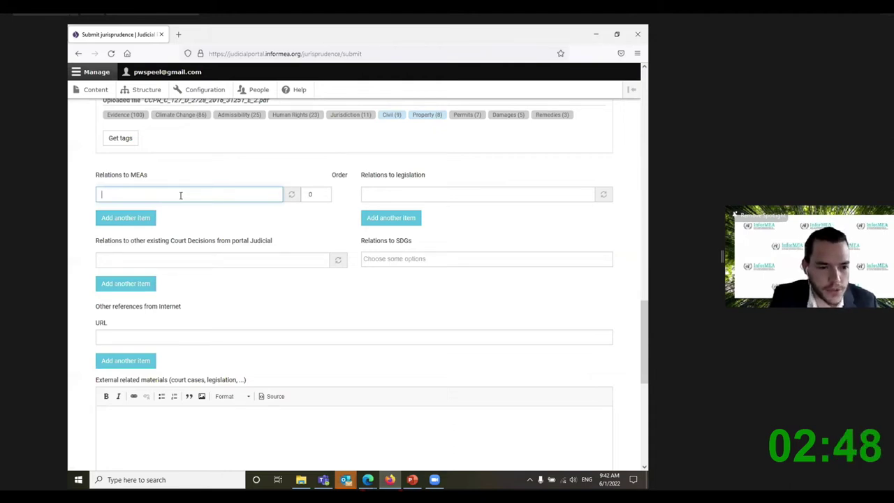
text(Framework)
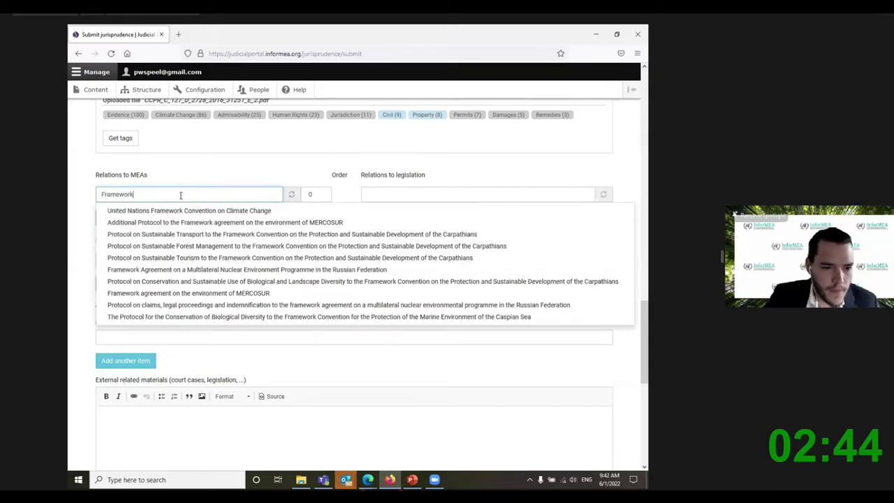
click(188, 213)
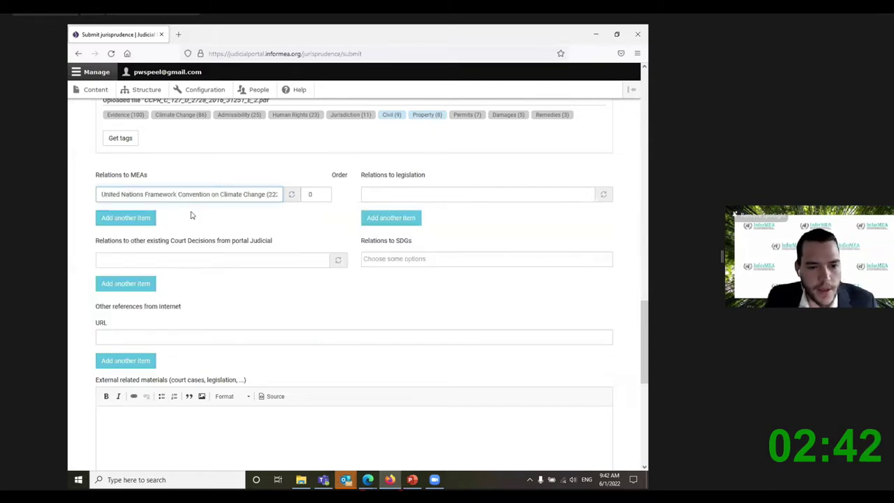
double_click(269, 194)
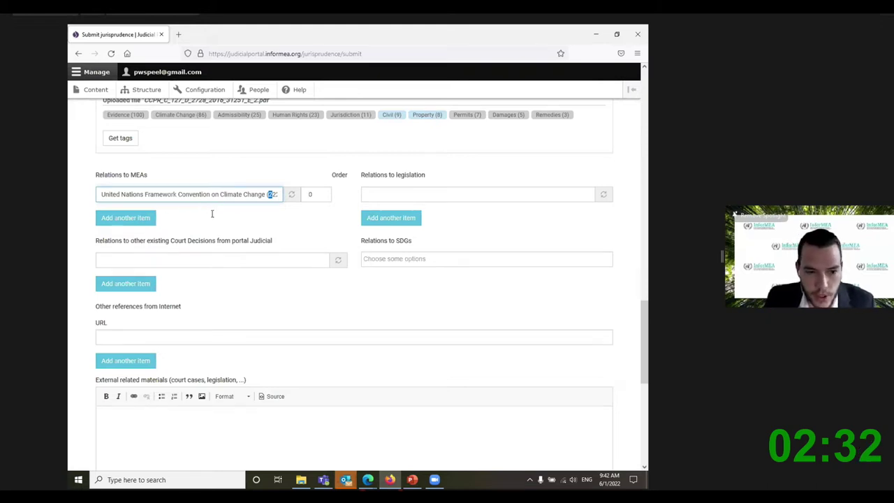
Relate the submission to the portal's existing court decision "Ioane Teitiota vs. New Zealand".
click(200, 258)
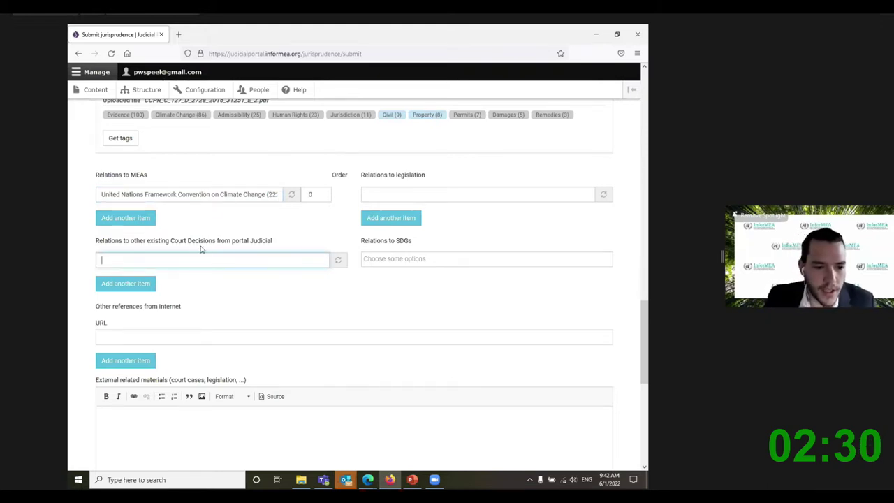
text(Tel)
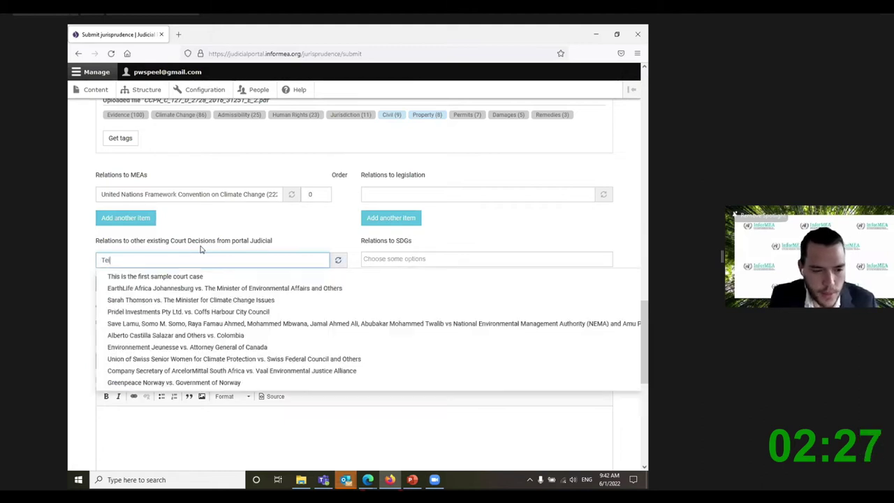
text(tiota)
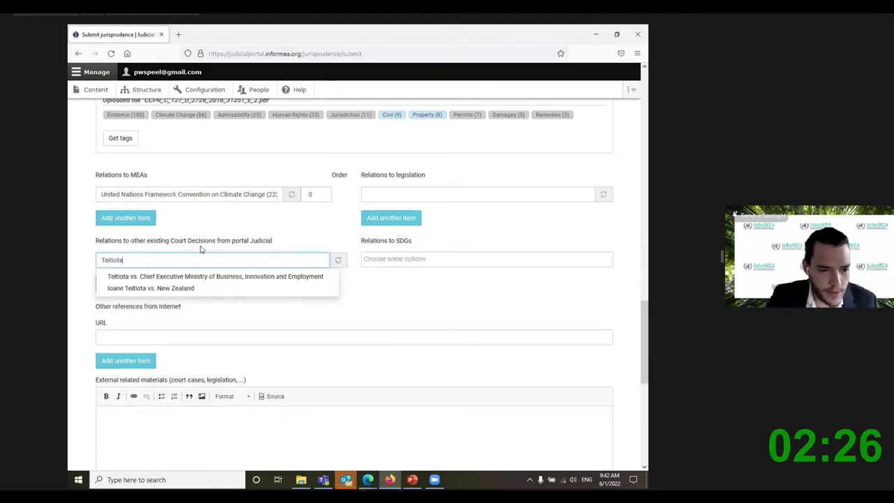
click(180, 288)
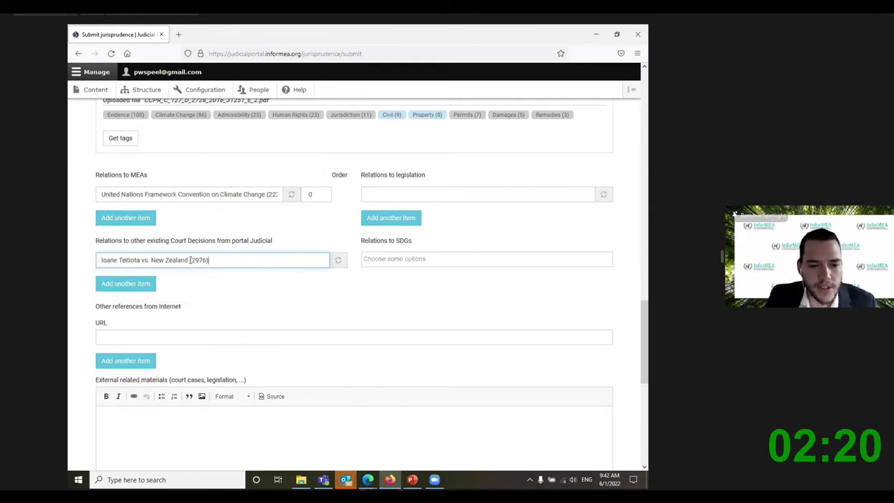
drag(191, 260, 205, 260)
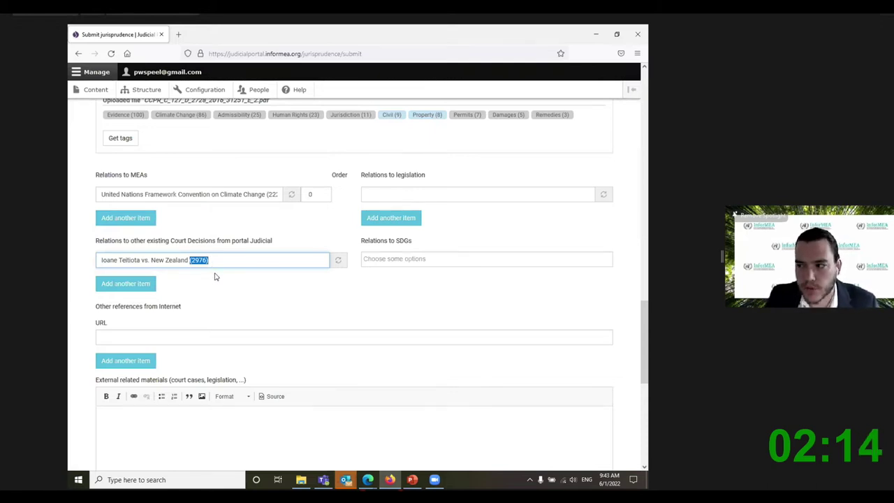
Set the permission to publish the entry beyond the Judicial Portal to Yes.
scroll(275, 278, down, 3)
scroll(275, 279, down, 2)
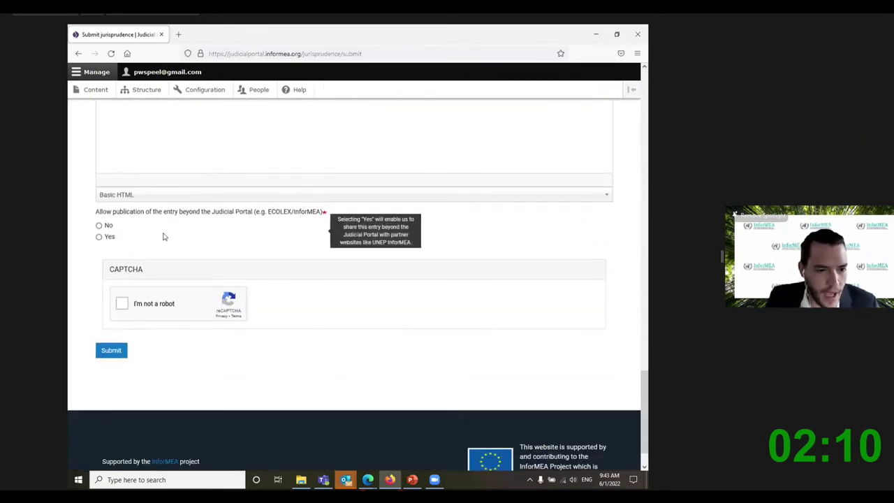
drag(163, 211, 241, 214)
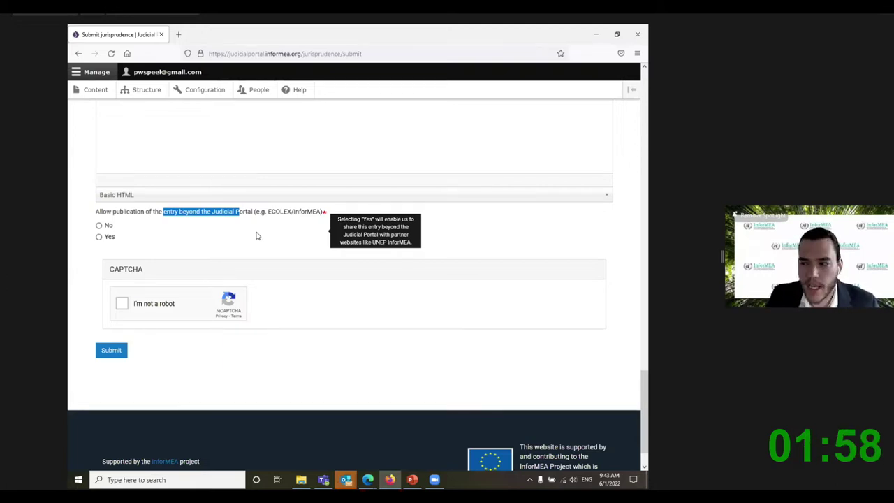
click(208, 211)
drag(212, 211, 249, 211)
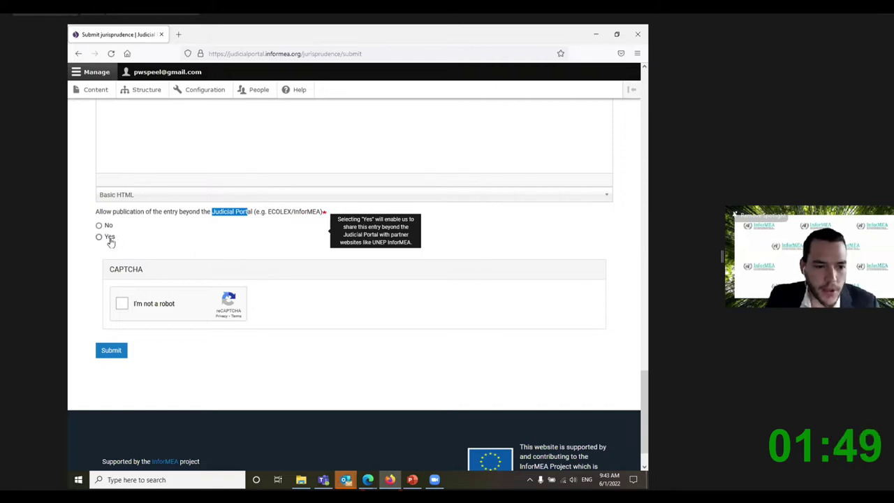
click(100, 237)
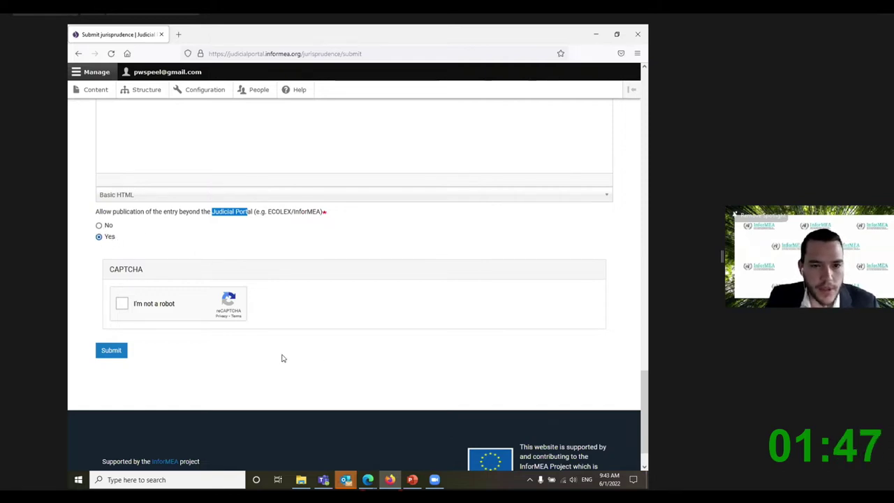
Open the portal's jurisprudence listing and look through the court decisions and available filters.
scroll(333, 351, up, 3)
scroll(332, 351, up, 15)
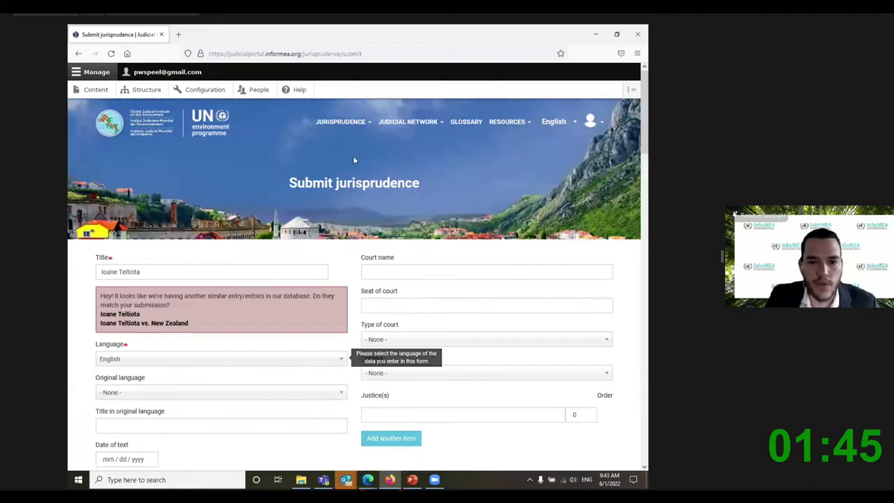
mouse_move(330, 125)
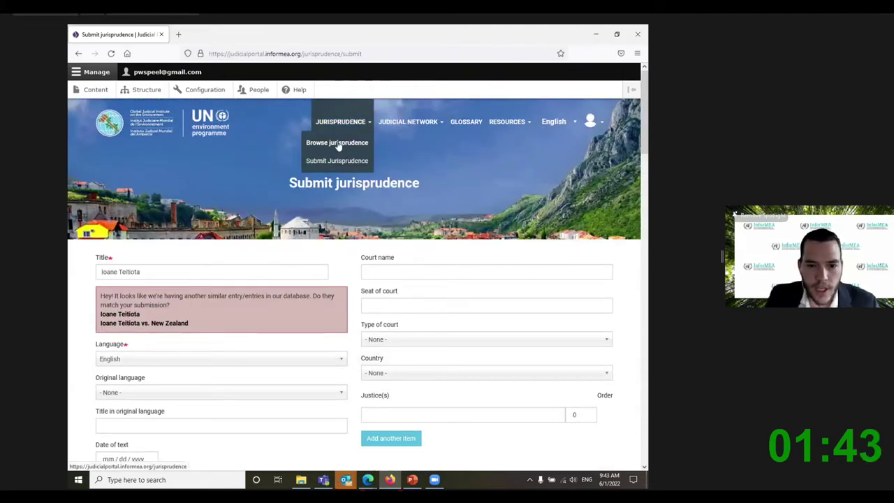
click(338, 144)
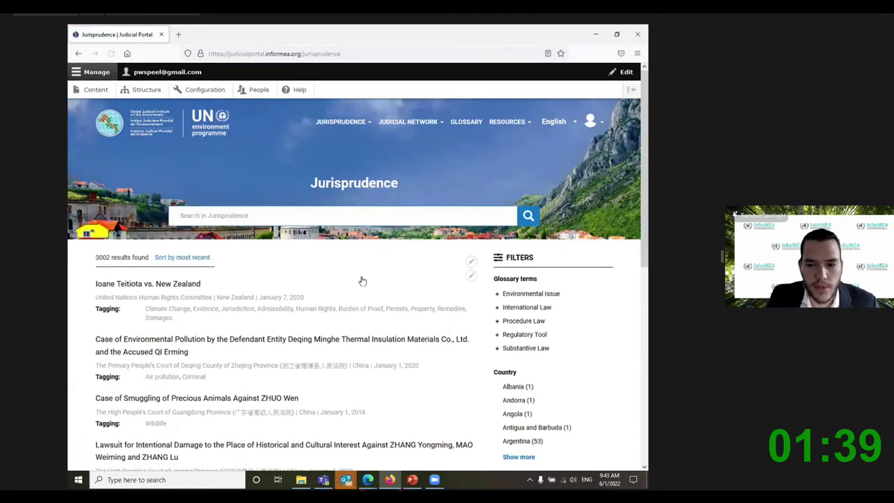
scroll(362, 280, down, 3)
scroll(362, 277, down, 1)
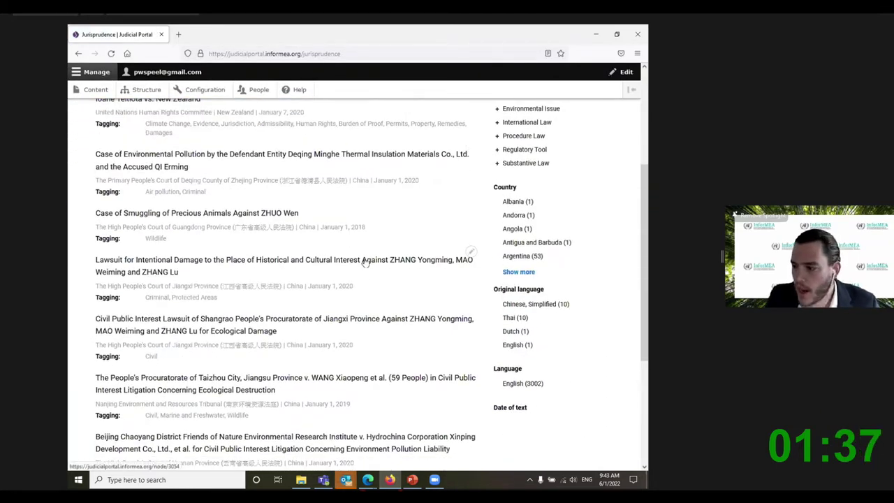
scroll(447, 196, up, 1)
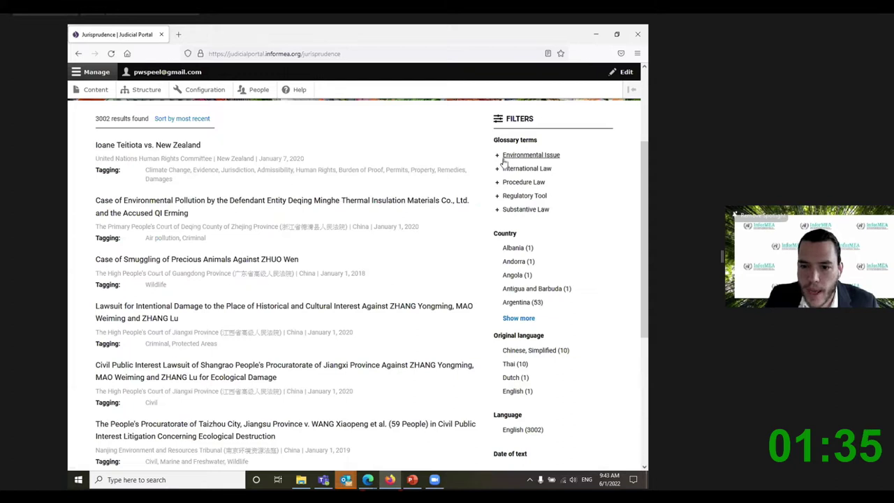
Filter the jurisprudence by the glossary terms Climate Change, under Climate and Atmosphere, and Admissibility, under Procedure Law.
click(498, 157)
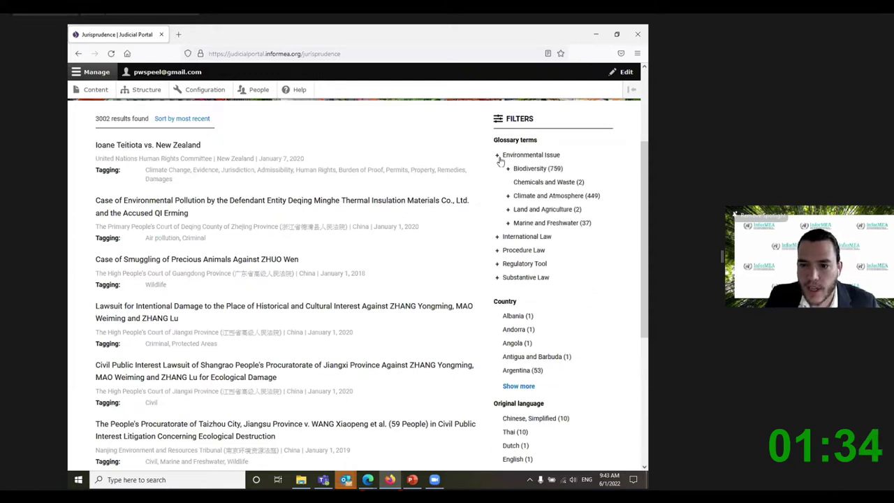
click(508, 196)
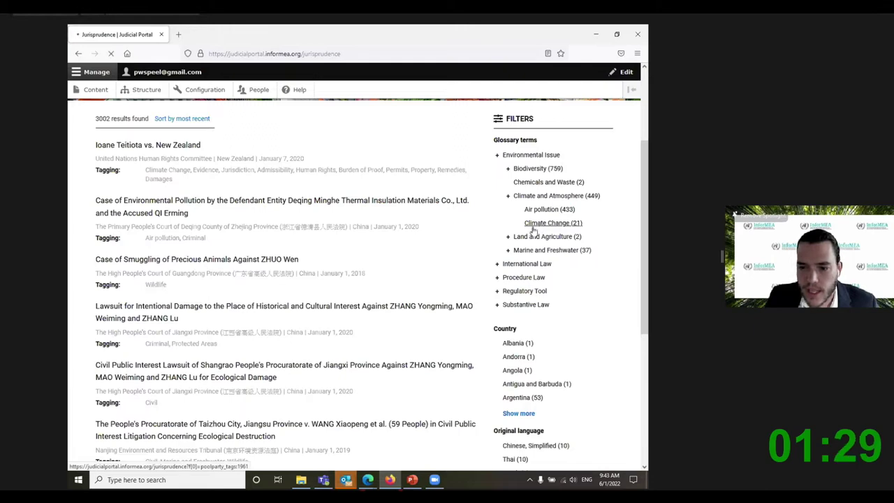
click(539, 225)
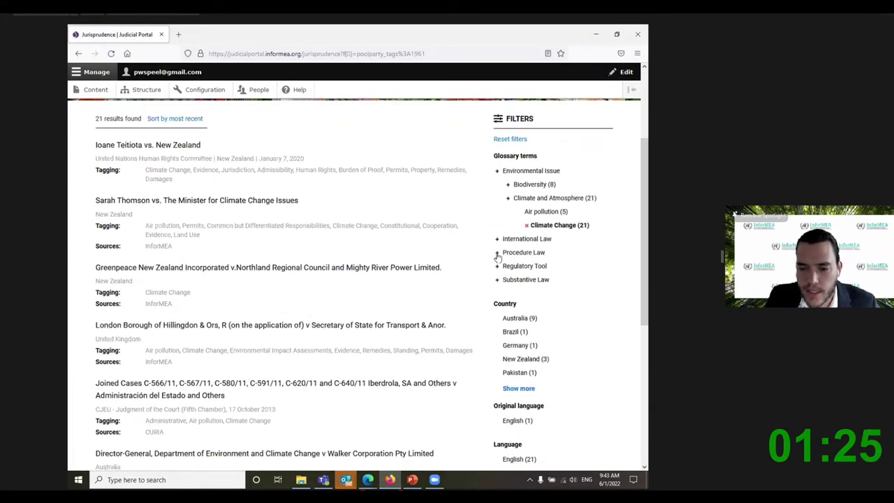
click(498, 254)
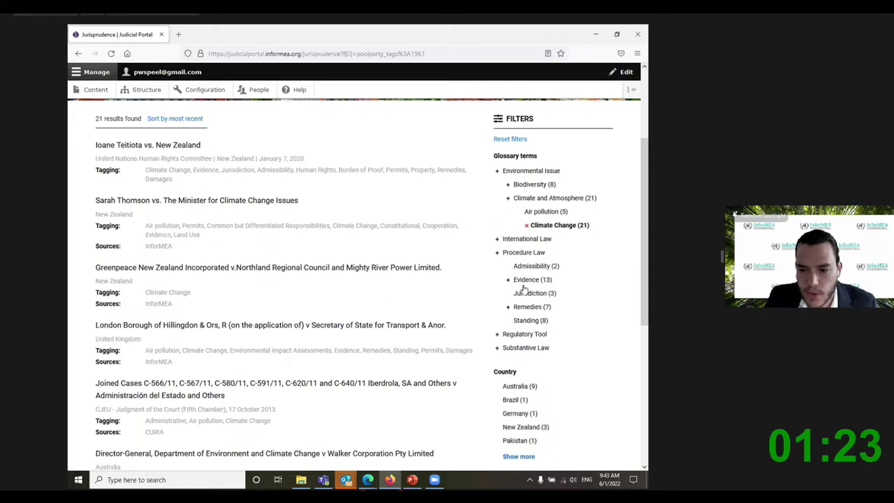
click(535, 266)
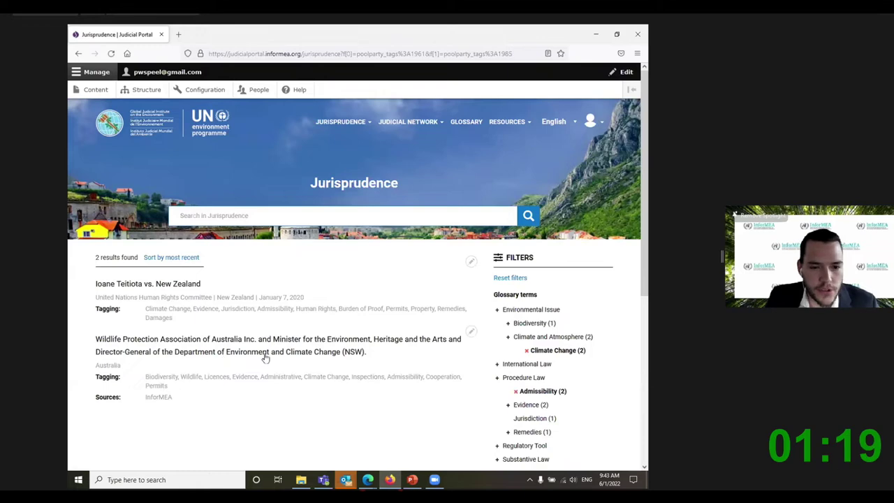
Open the "Ioane Teitiota vs. New Zealand" decision and examine its metadata, files, relations, abstract and key legal questions.
click(218, 337)
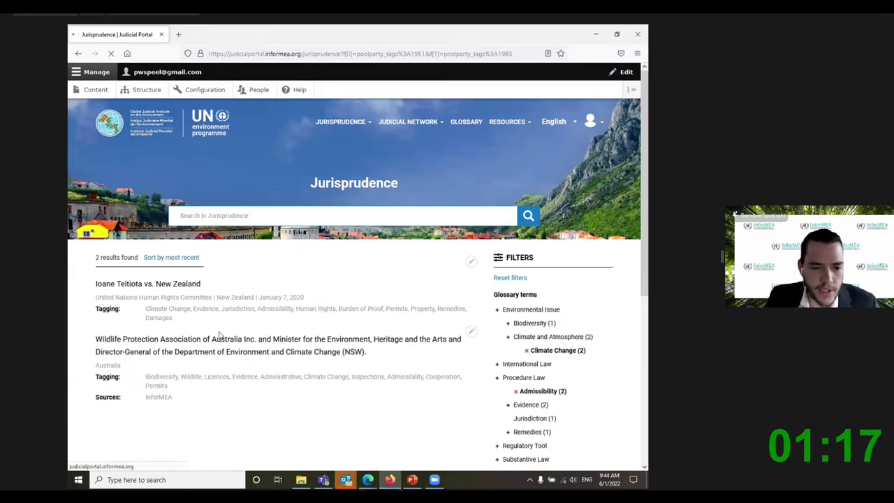
scroll(251, 317, down, 3)
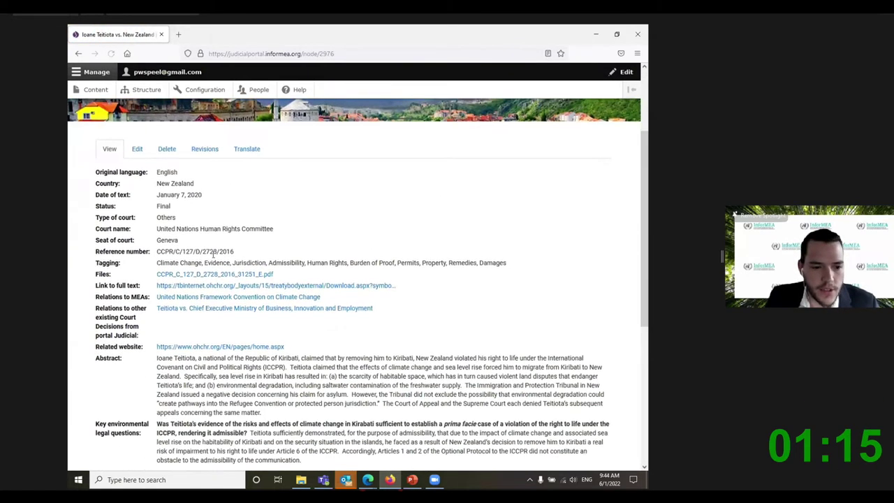
scroll(194, 299, down, 1)
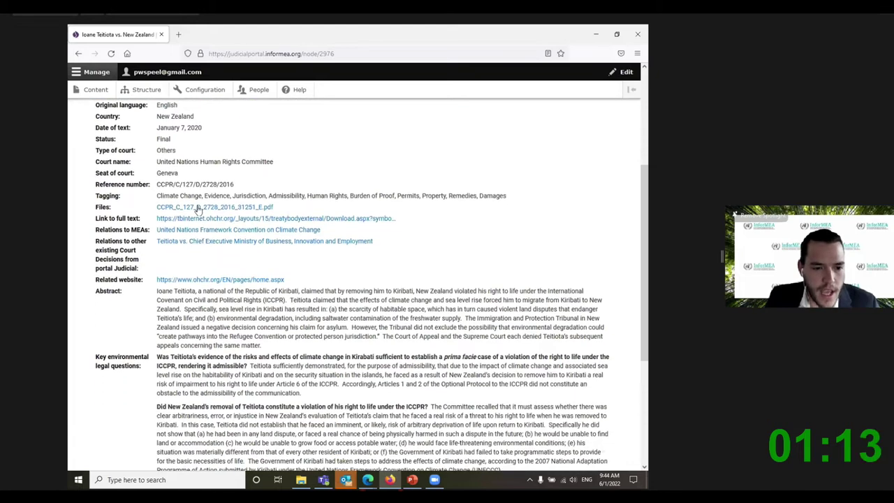
scroll(421, 161, up, 4)
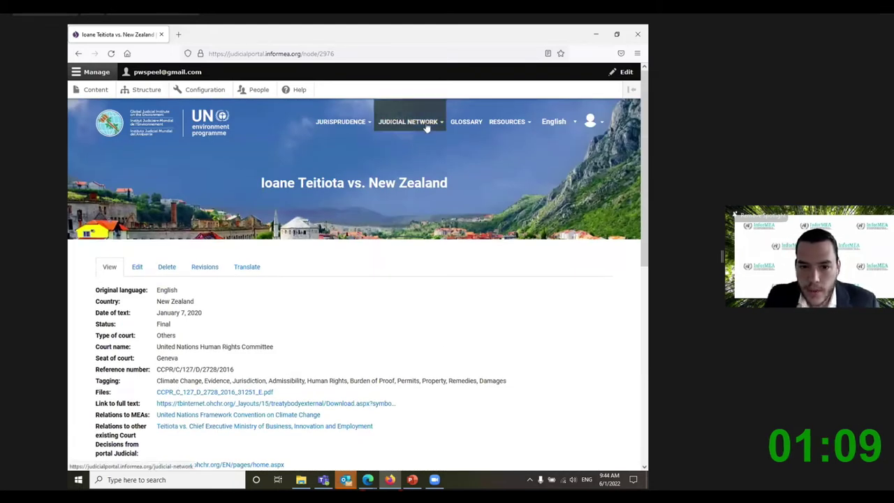
Open the Judicial Network's members directory, look over the listed members and expand the Substantive Law filter.
click(426, 126)
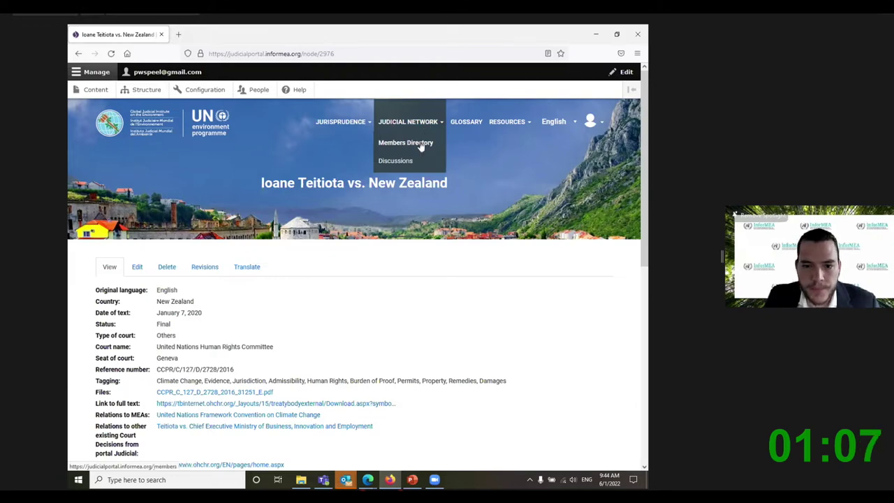
click(421, 144)
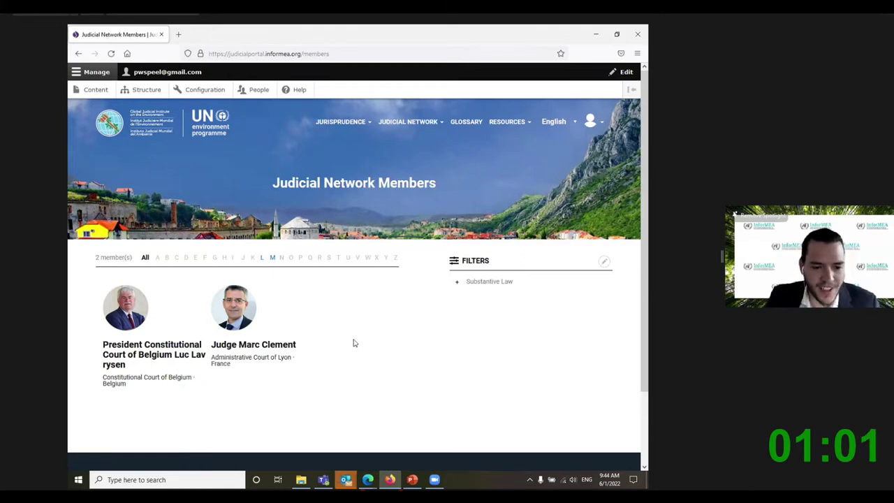
scroll(354, 343, down, 3)
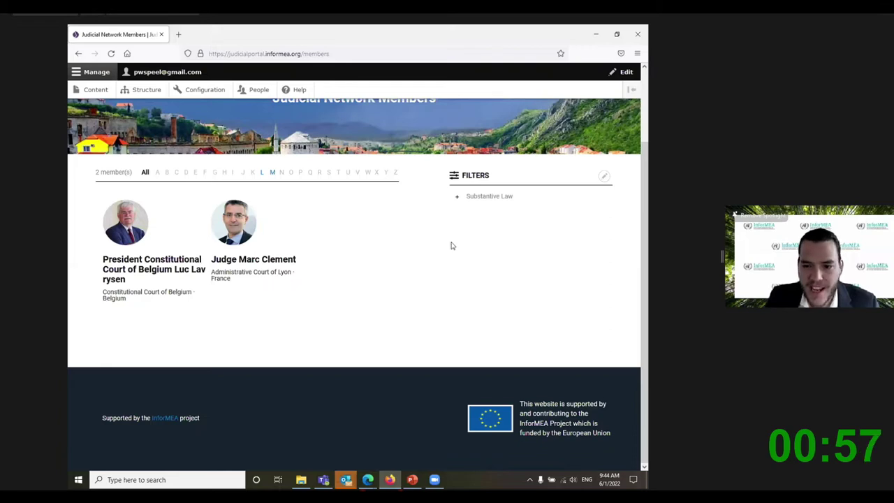
scroll(415, 285, up, 3)
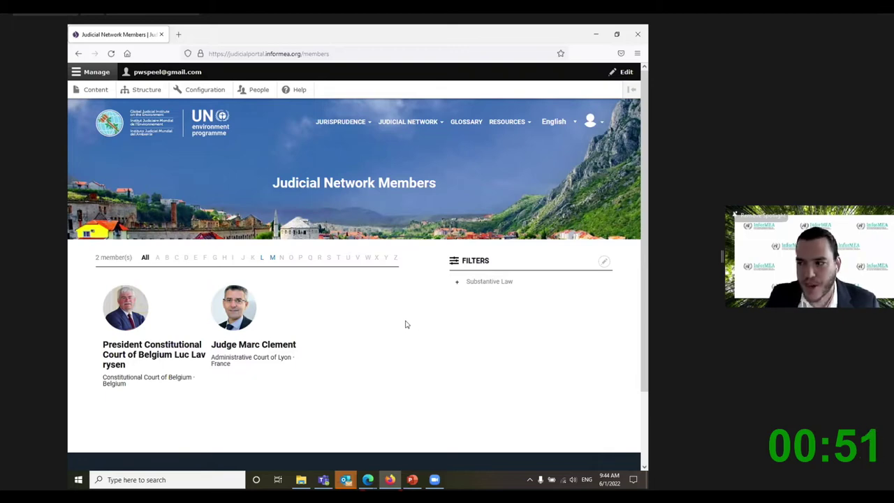
click(456, 283)
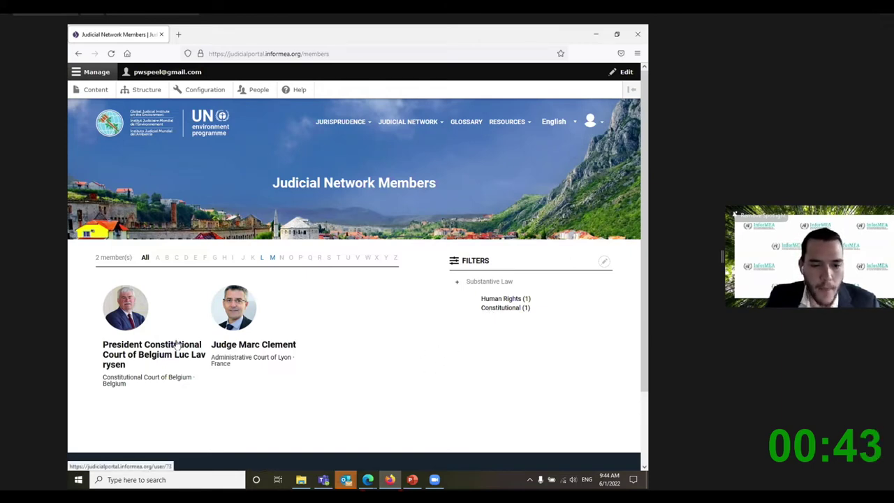
Open the profile of the Constitutional Court of Belgium's president and examine the expertise, additional information and uploaded jurisprudence.
click(137, 347)
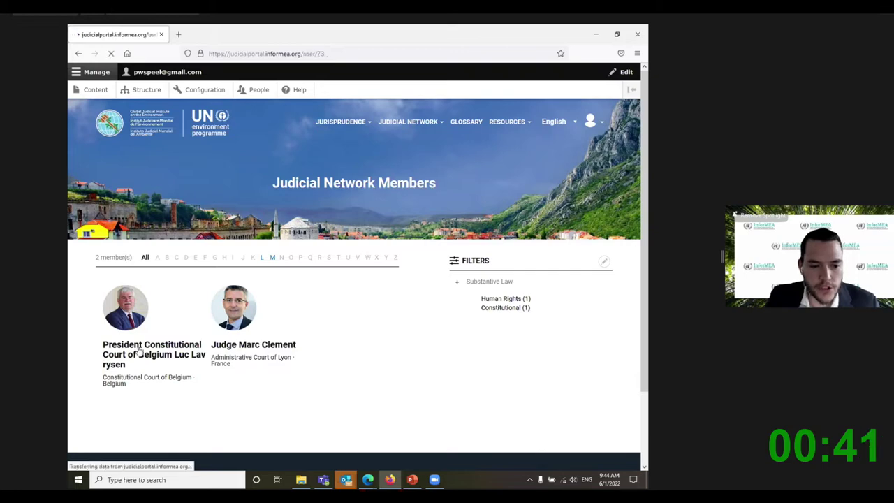
scroll(115, 343, down, 4)
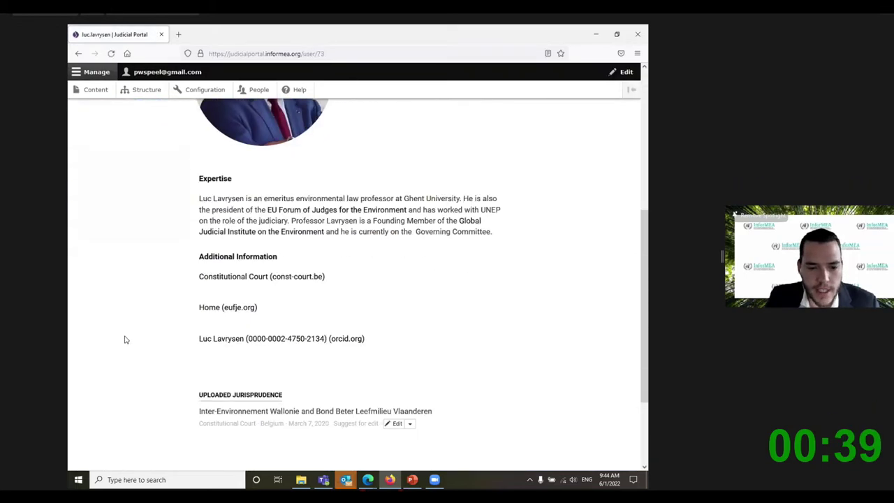
scroll(157, 323, down, 1)
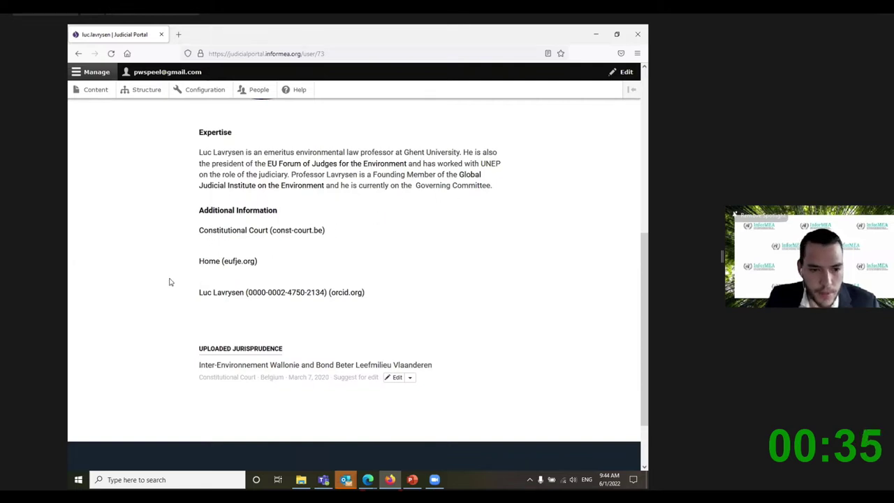
scroll(170, 281, down, 2)
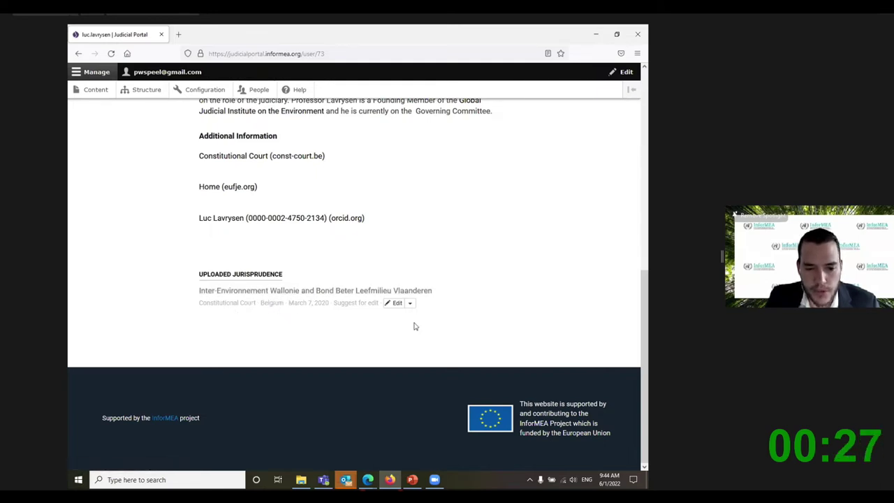
Open the Judicial Network's discussions and look over the listed forums.
scroll(482, 329, up, 1)
scroll(531, 328, up, 5)
mouse_move(452, 124)
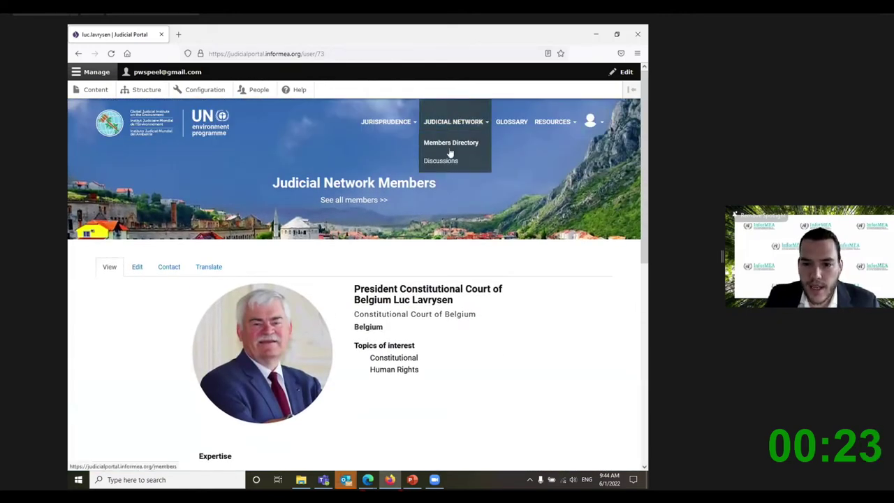
click(444, 164)
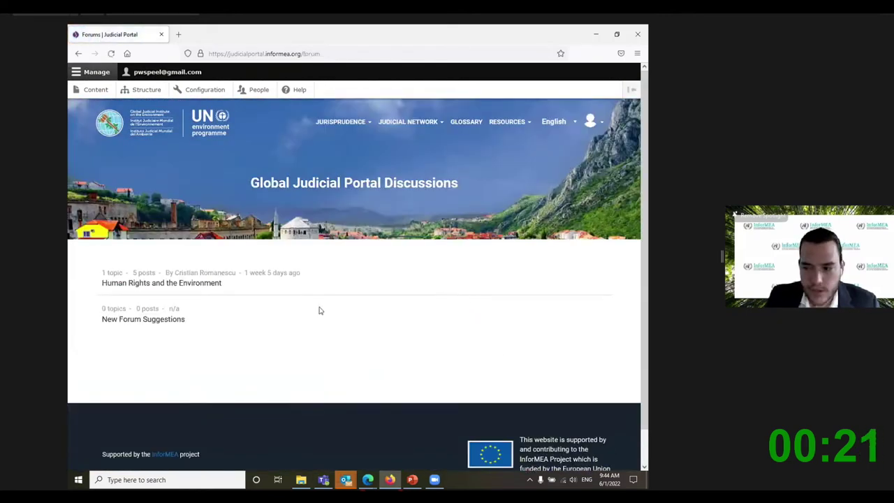
scroll(315, 314, down, 1)
scroll(316, 314, up, 1)
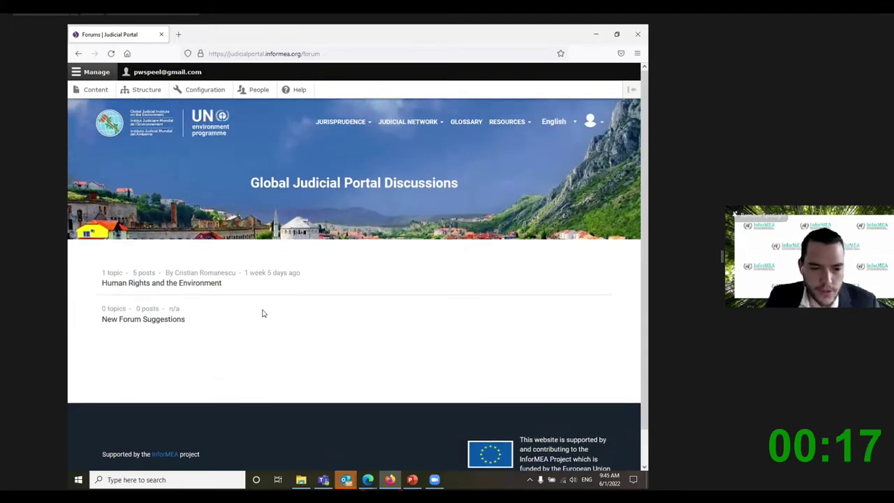